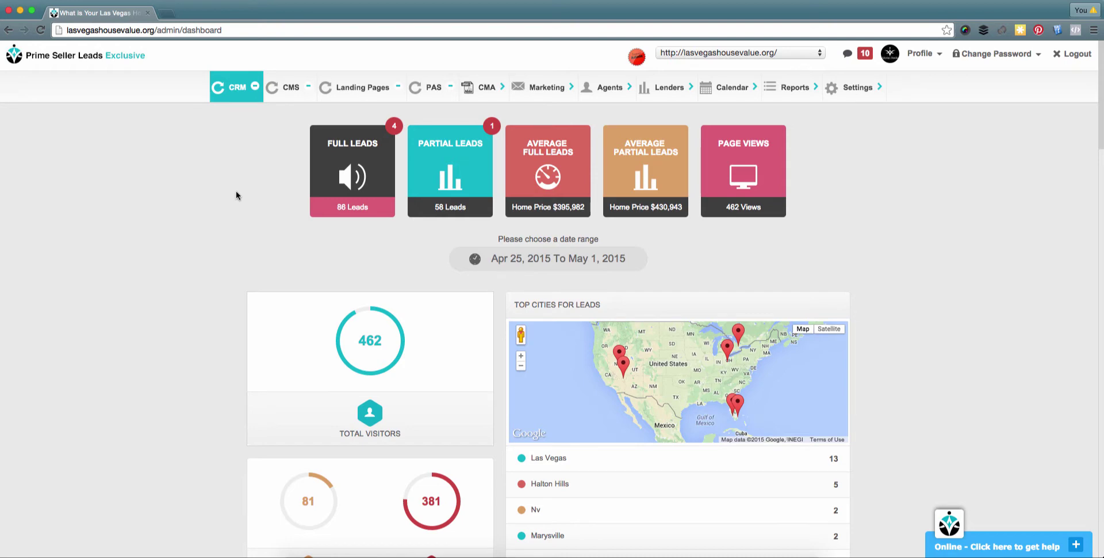
- Open Manage Landing Pages from the Landing Pages menu and start adding a new page
left_click(364, 101)
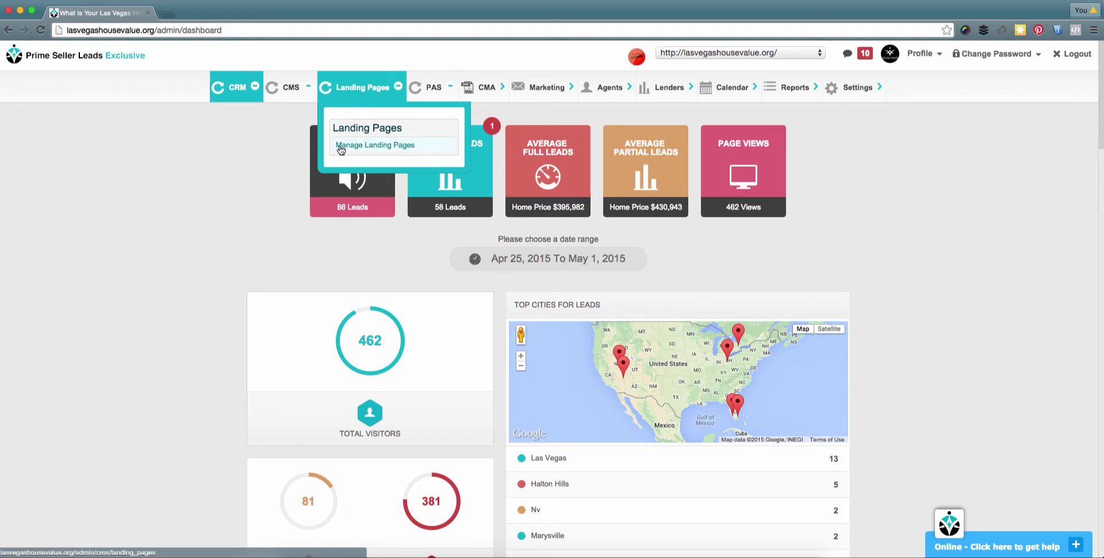
left_click(432, 147)
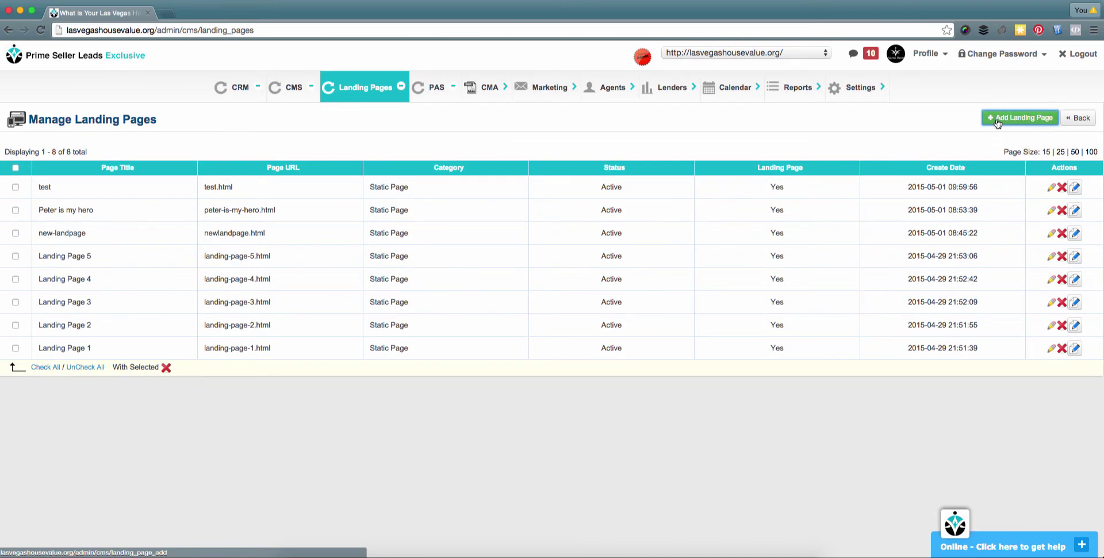
left_click(997, 118)
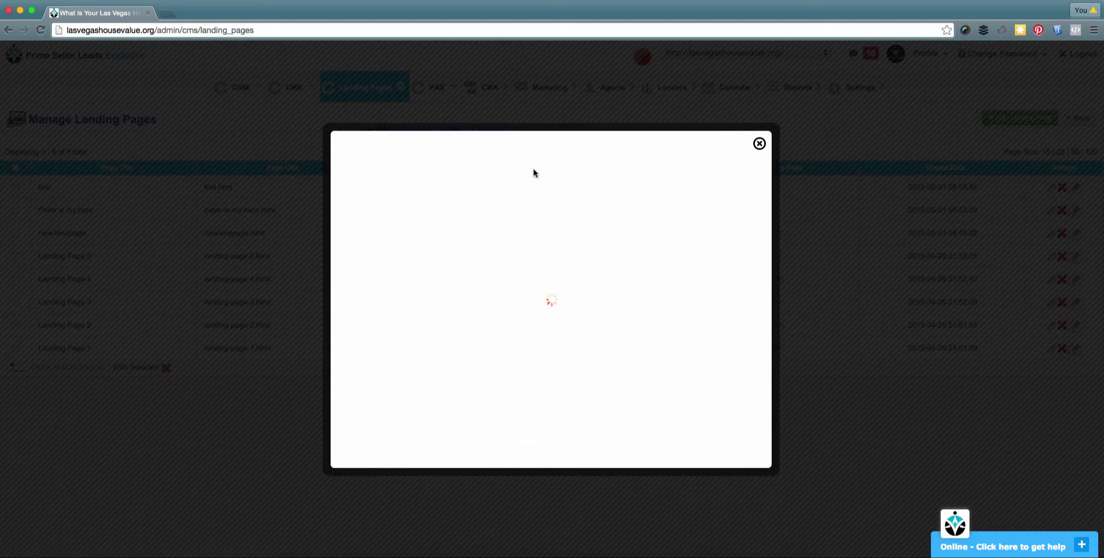
- Title the new page 'refinancing' and keep its status Active
left_click(490, 180)
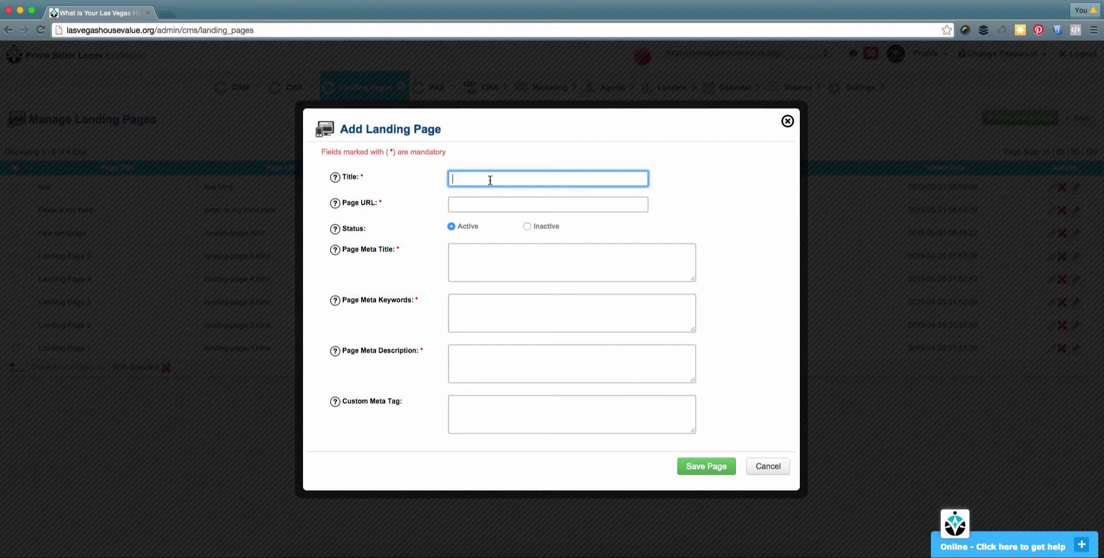
type("refinancing")
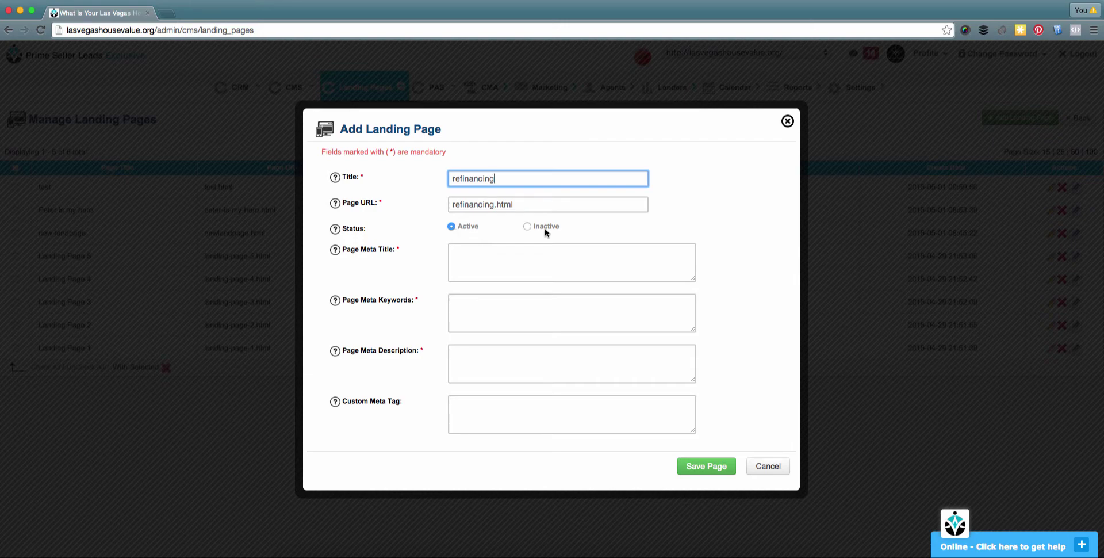
left_click(527, 227)
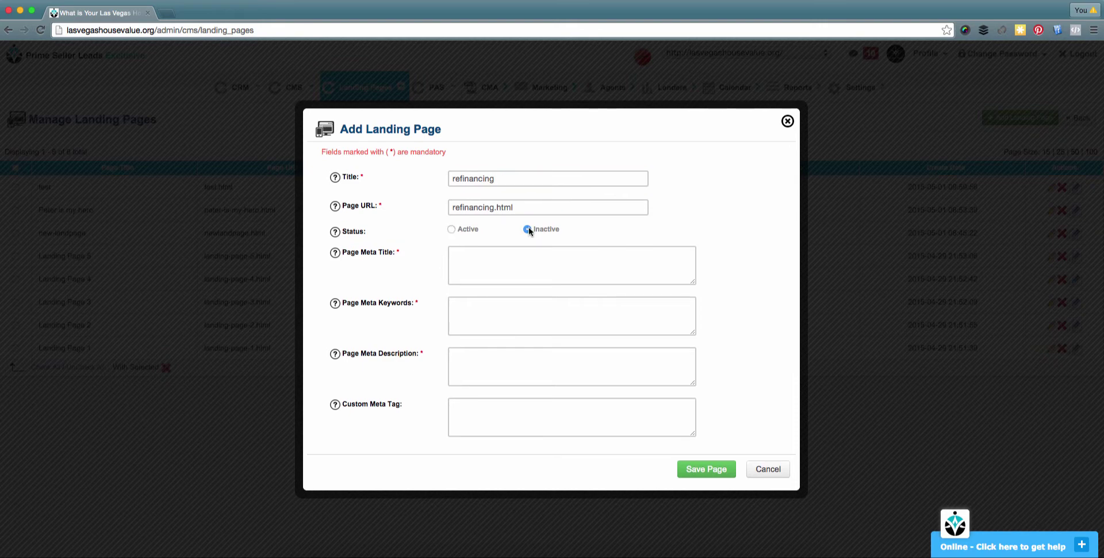
left_click(451, 228)
- Copy 'refinancing' into all four meta fields and save the page
mouse_move(340, 411)
left_click_drag(494, 178, 444, 178)
key("super+c")
left_click(498, 259)
key("super+v")
left_click(505, 322)
key("super+v")
left_click(508, 374)
key("super+v")
left_click(507, 419)
key("super+v")
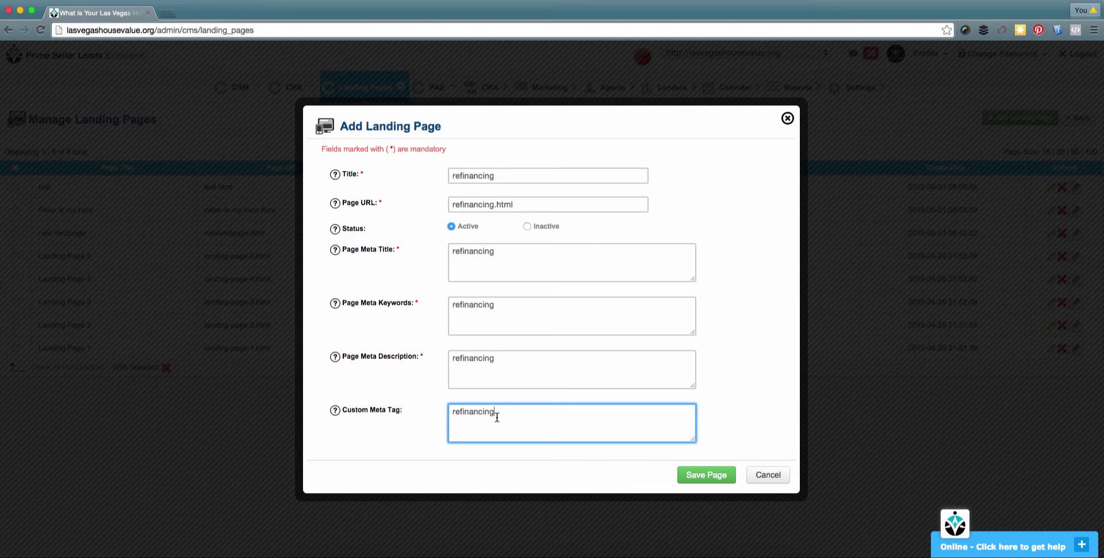
right_click(701, 443)
left_click(686, 475)
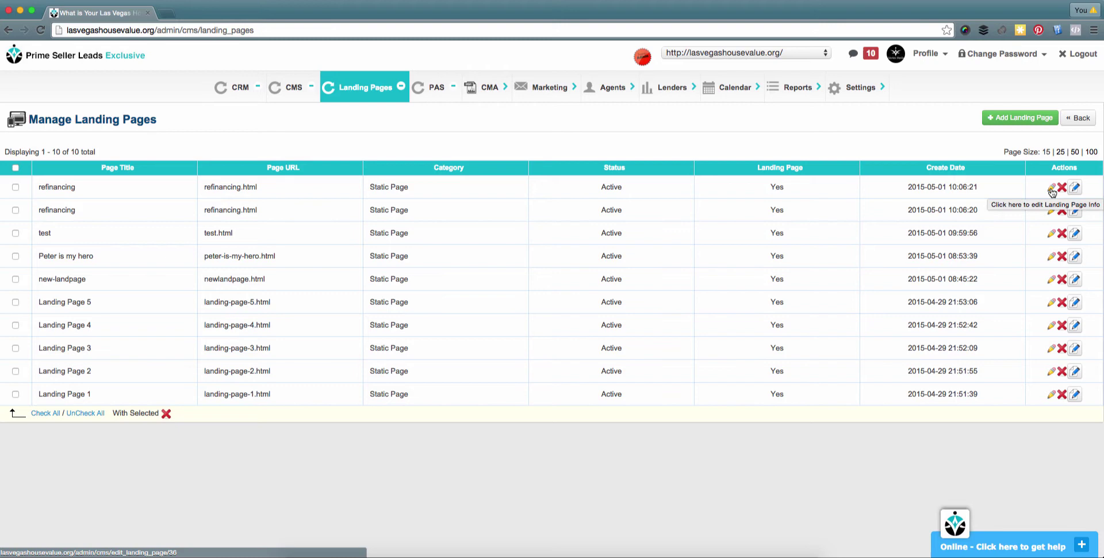
left_click(1052, 190)
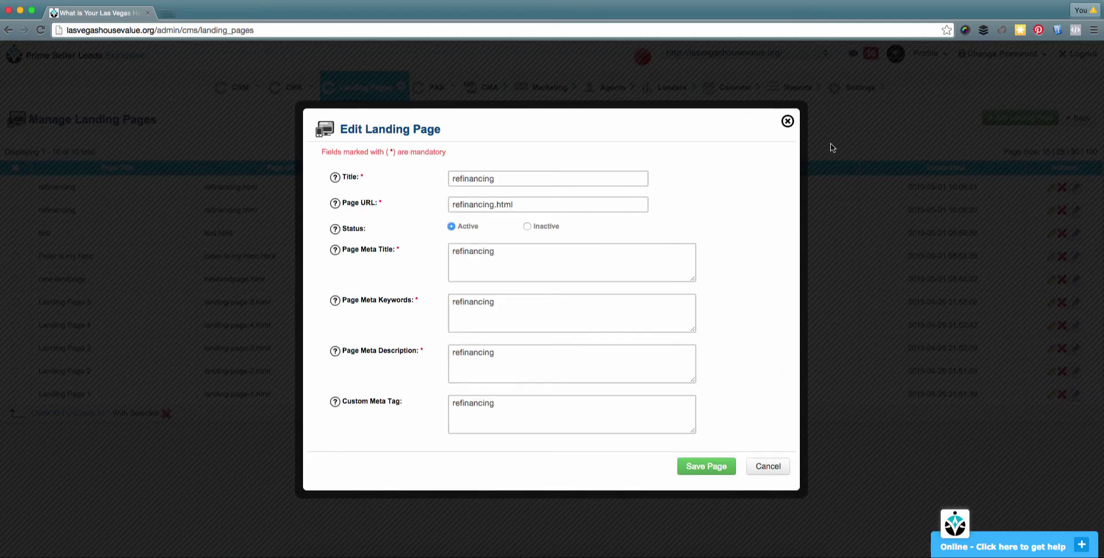
left_click(788, 122)
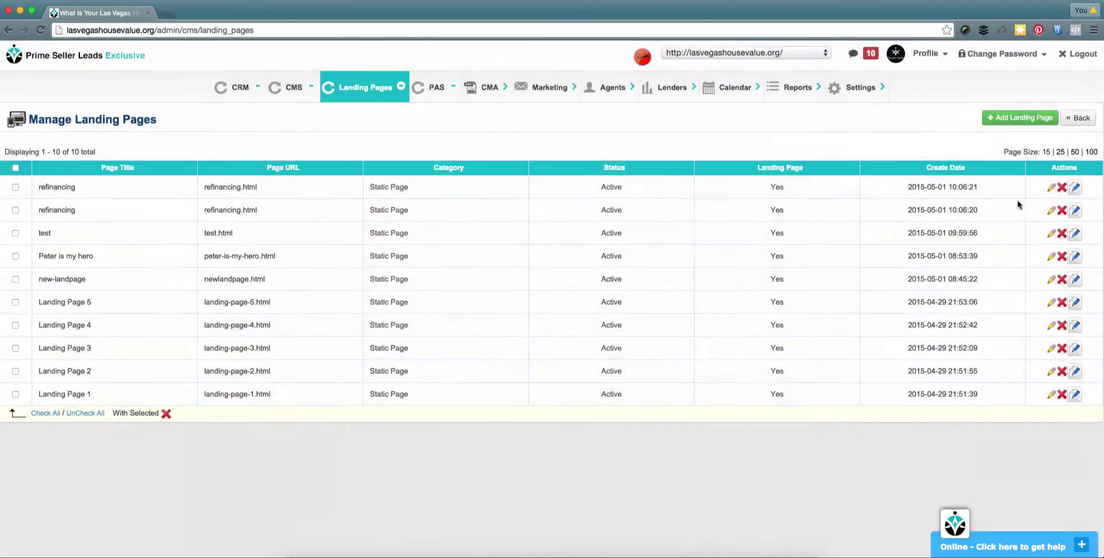
left_click(1062, 188)
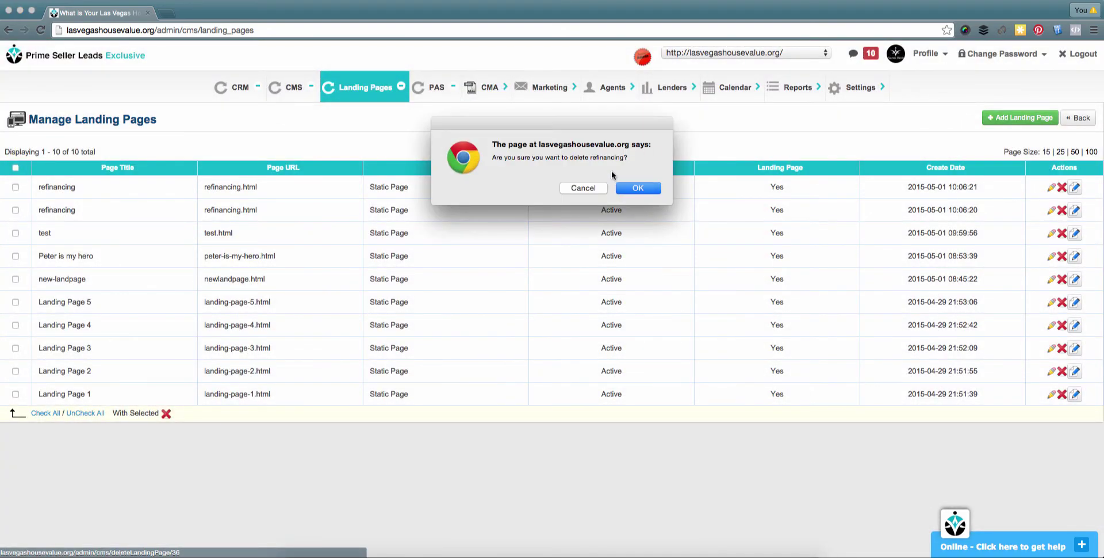
left_click(582, 188)
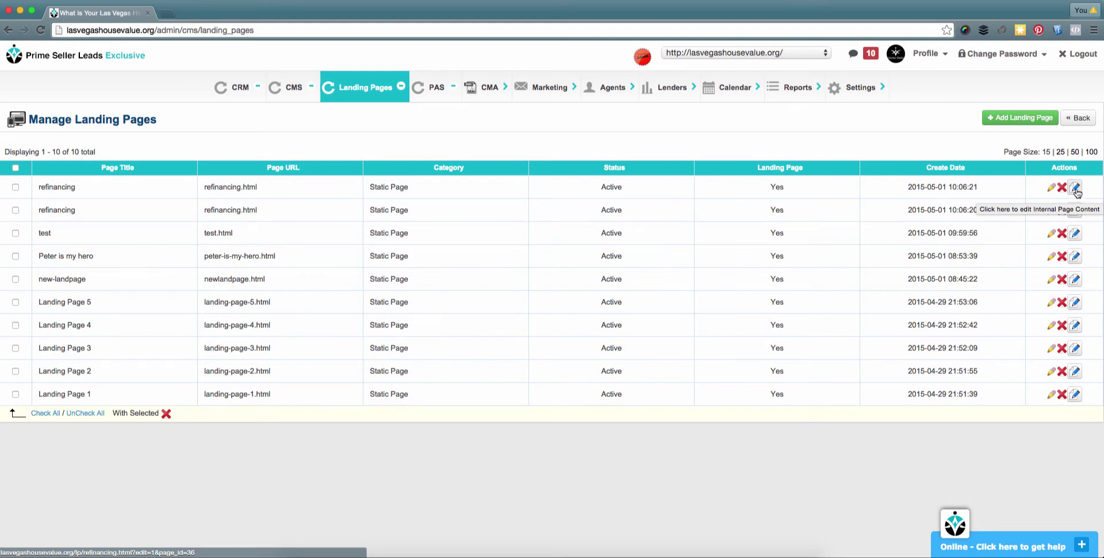
- In the refinancing page's editor, drop in a Landing Page block and show its six template choices
left_click(1076, 190)
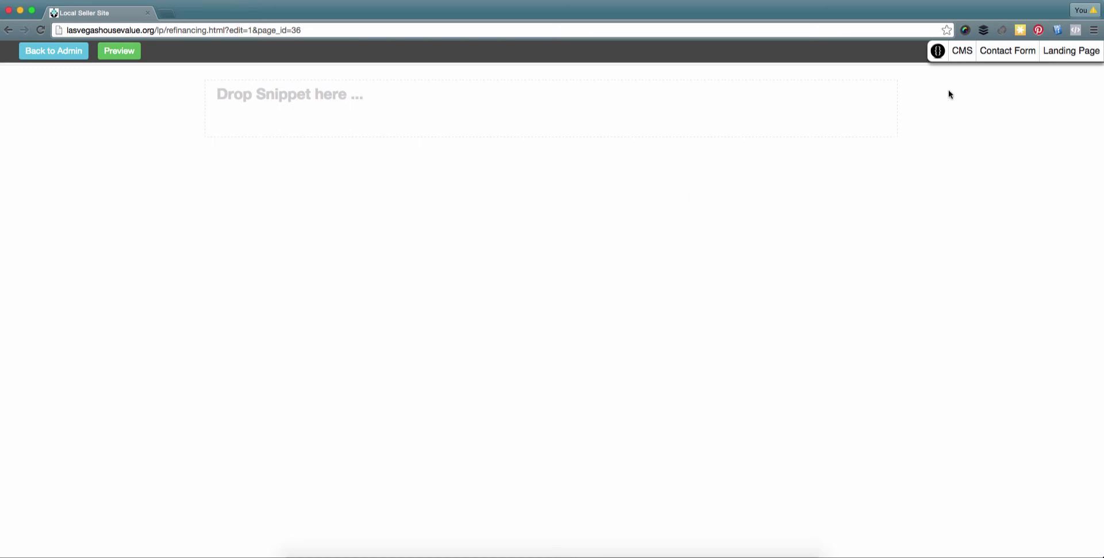
left_click(1077, 52)
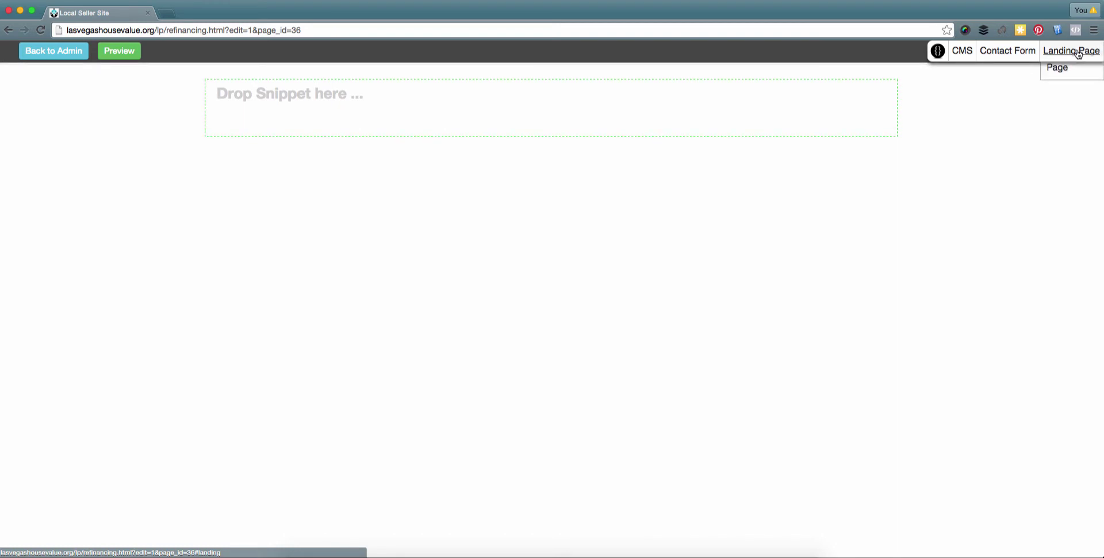
left_click_drag(1067, 68, 348, 98)
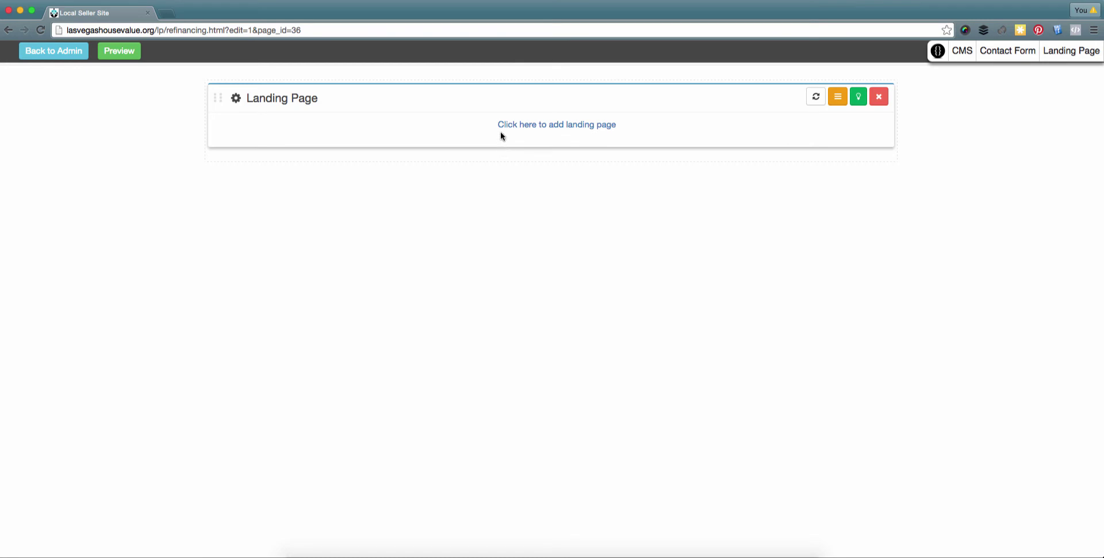
left_click(580, 125)
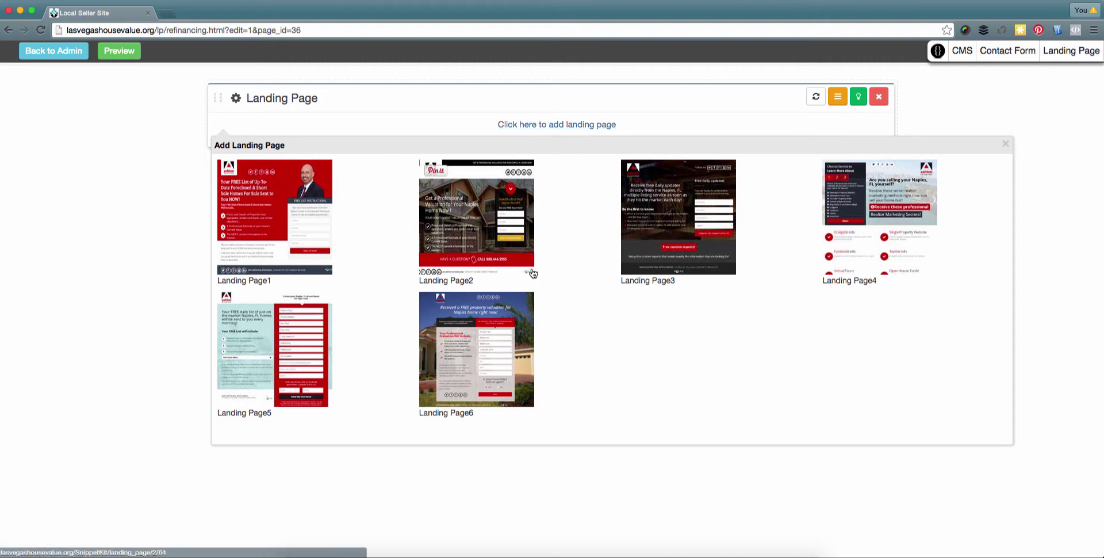
- Insert the Landing Page1 template into the block
left_click(282, 238)
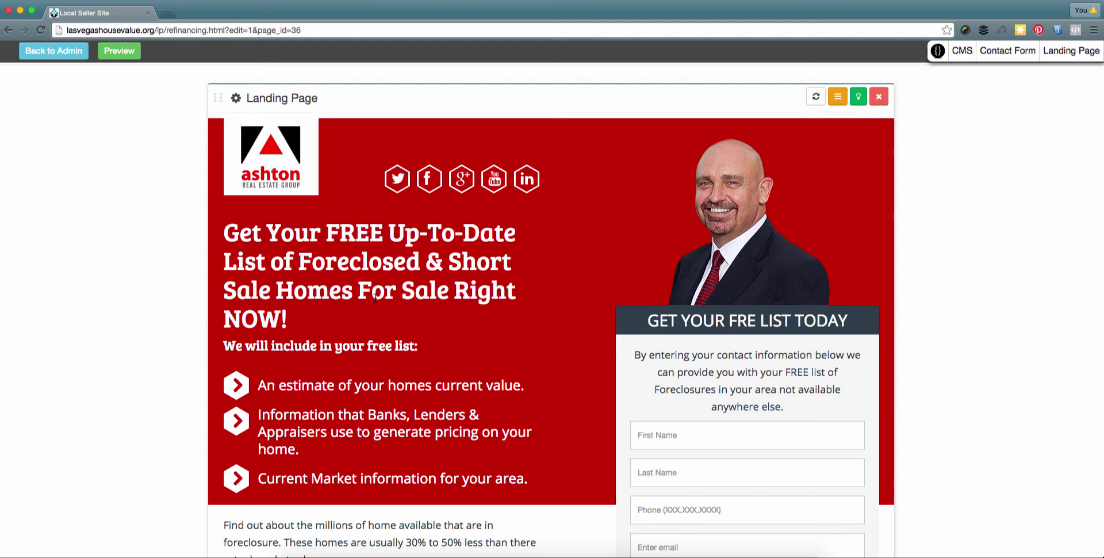
scroll(580, 361, "down", 3)
scroll(580, 361, "up", 2)
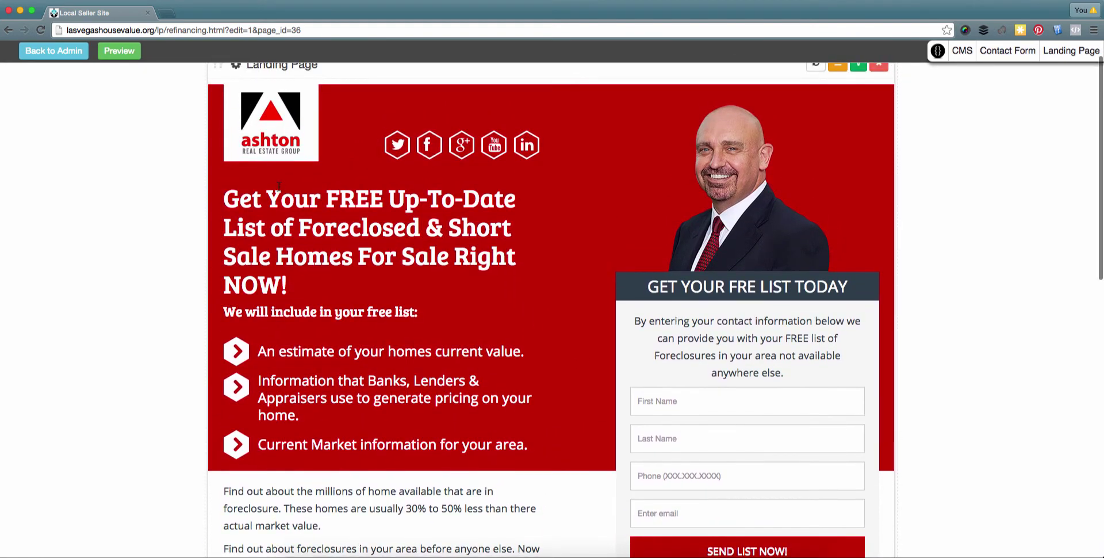
- Save the headline's settings without changing its font family
left_click(313, 217)
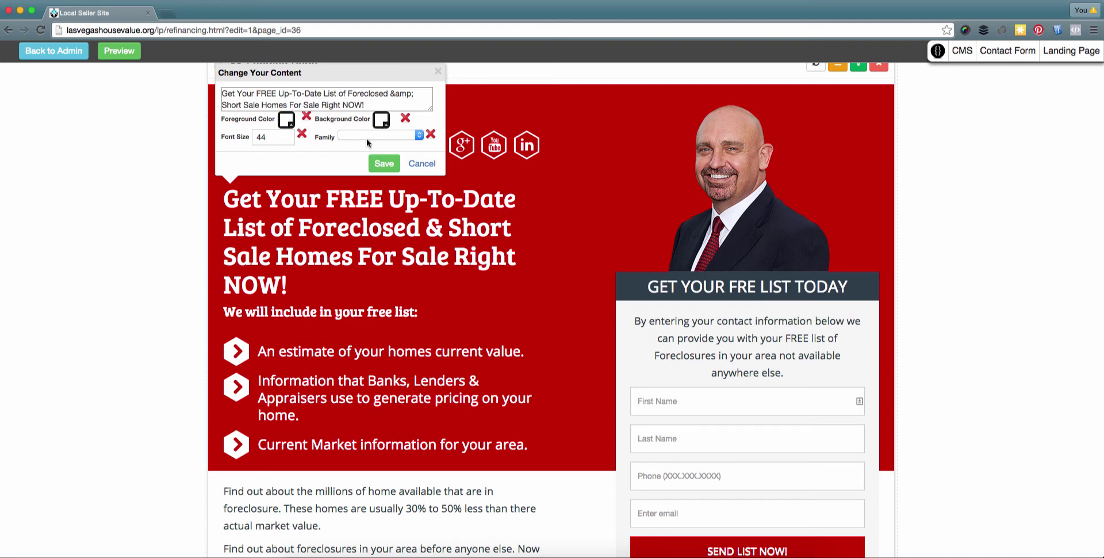
left_click(389, 136)
left_click(282, 152)
left_click(383, 165)
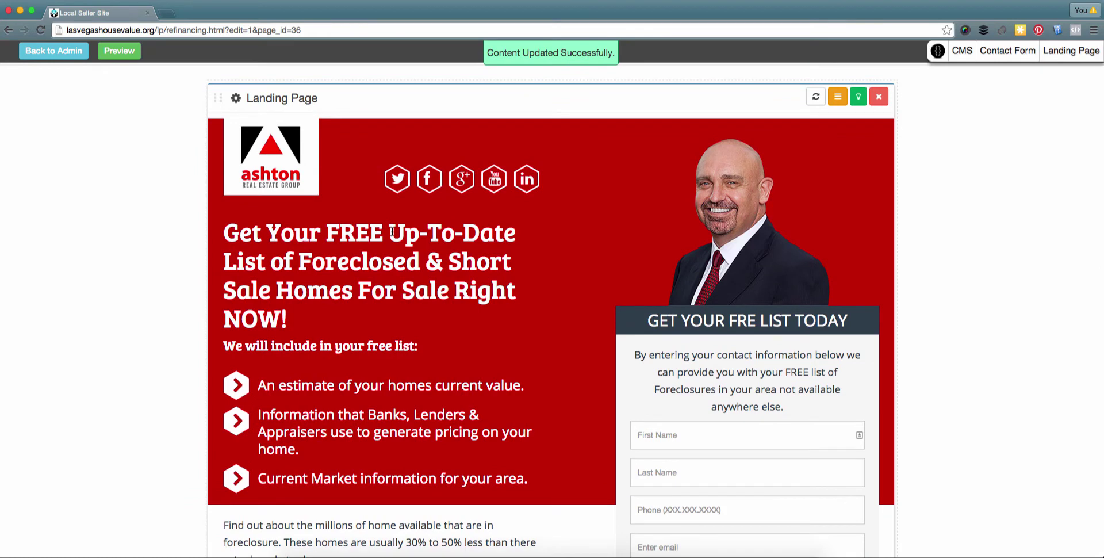
- Apply the Twitter, Facebook, Google+, YouTube and LinkedIn header icons, leaving the logo unchanged
left_click(282, 156)
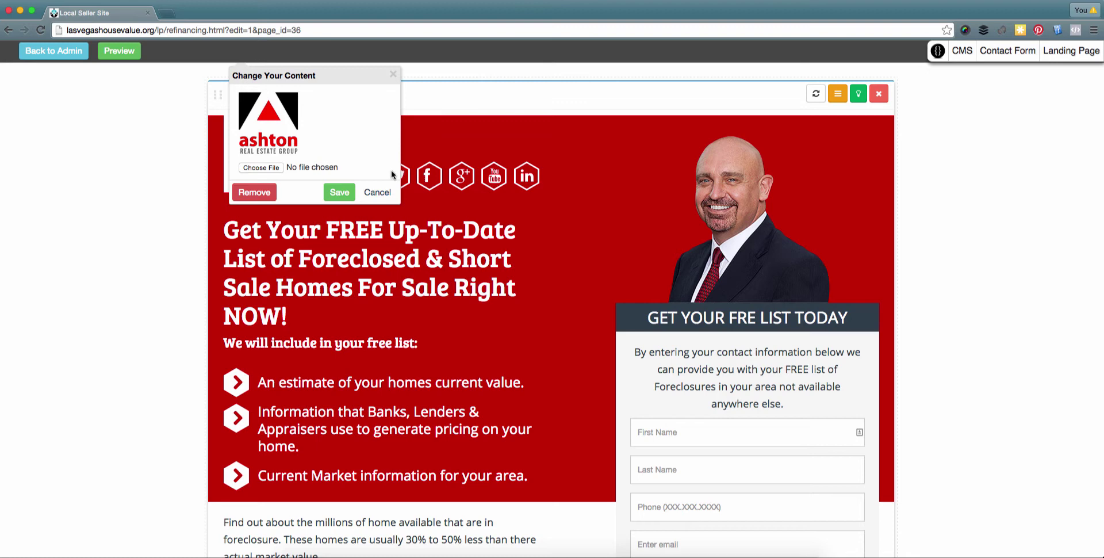
left_click(387, 194)
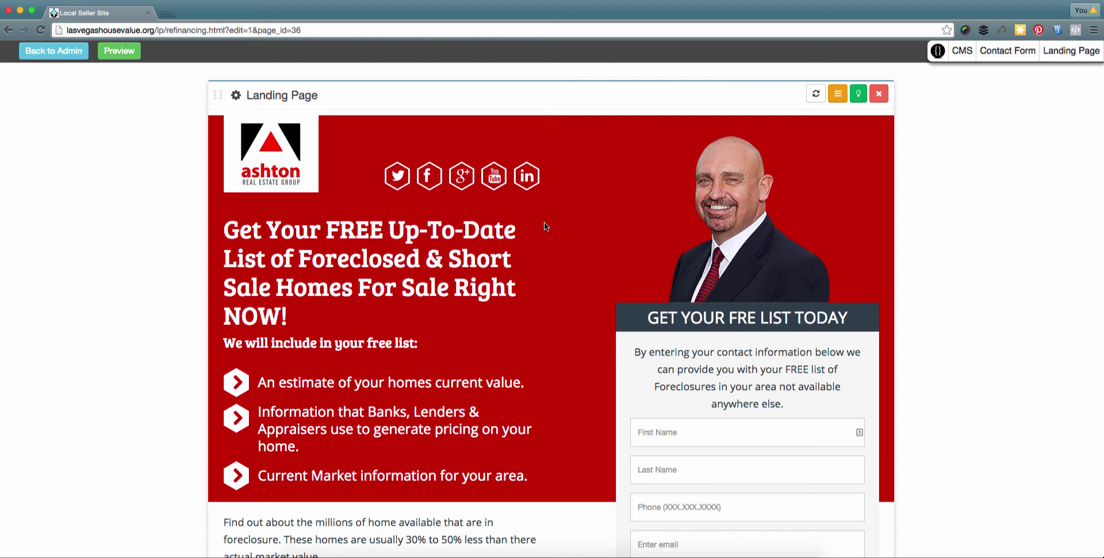
left_click(397, 177)
left_click(454, 165)
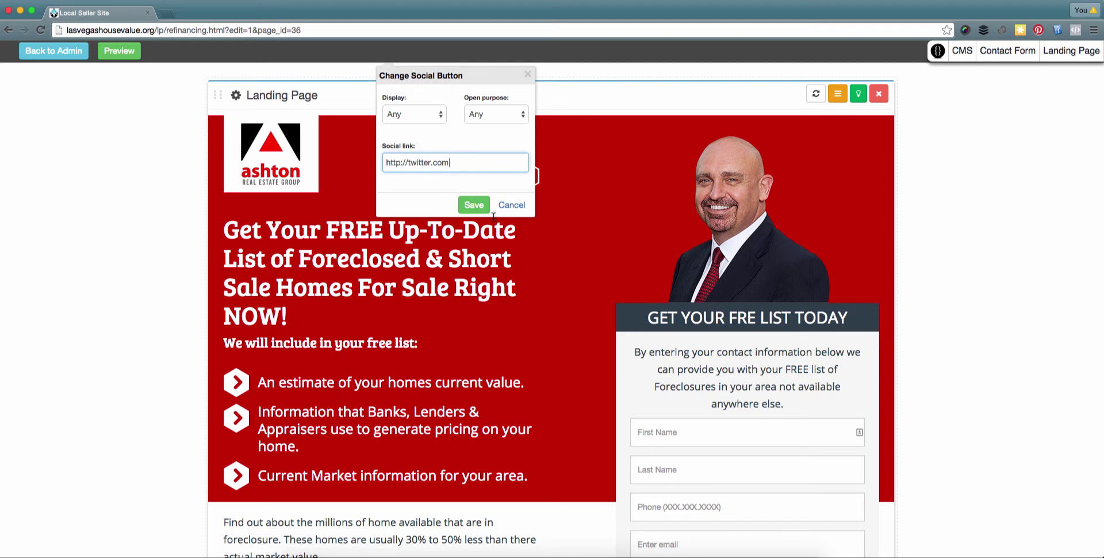
left_click(516, 211)
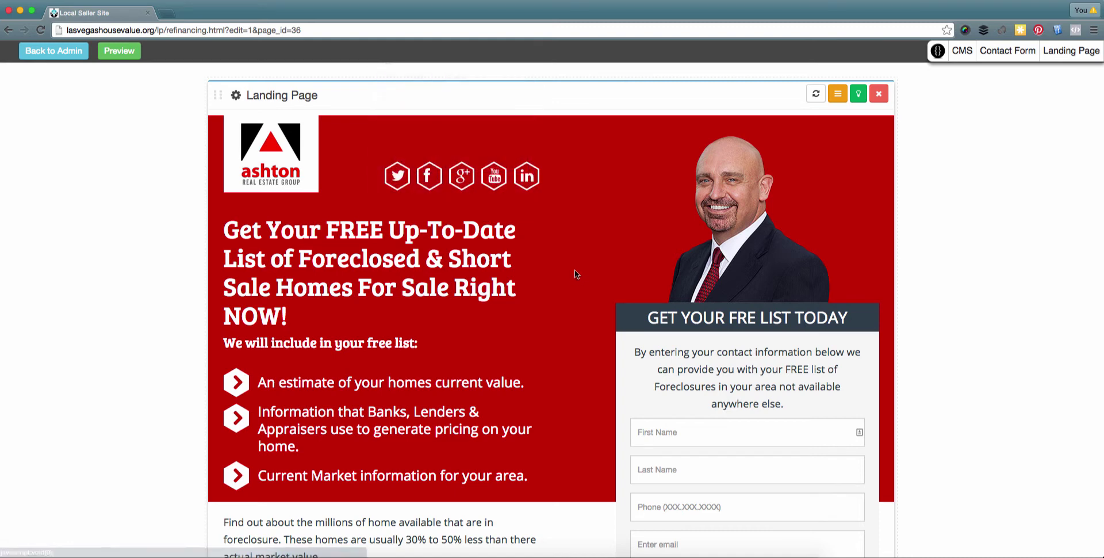
scroll(567, 274, "down", 1)
scroll(630, 215, "up", 1)
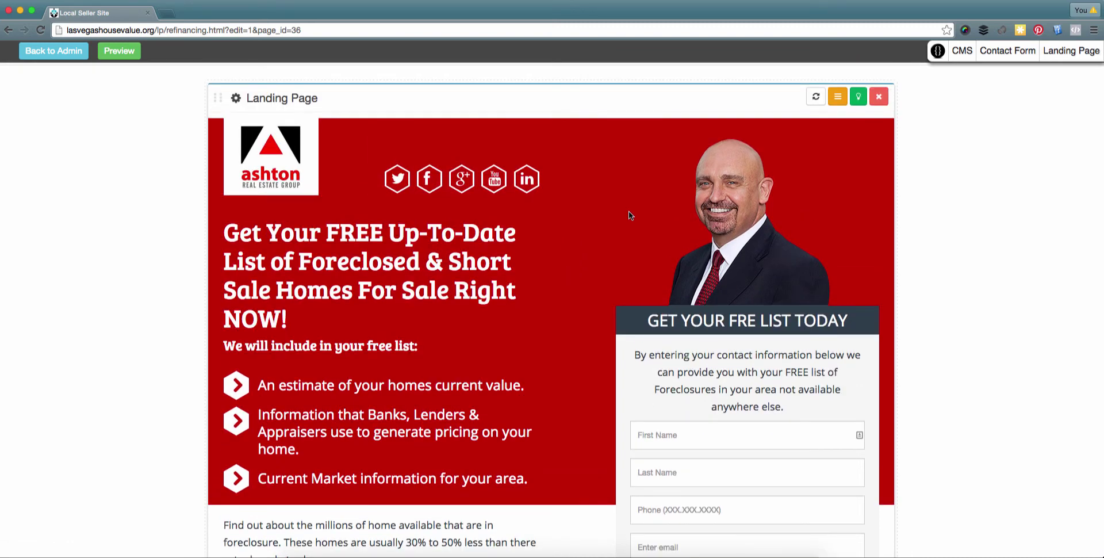
left_click(837, 98)
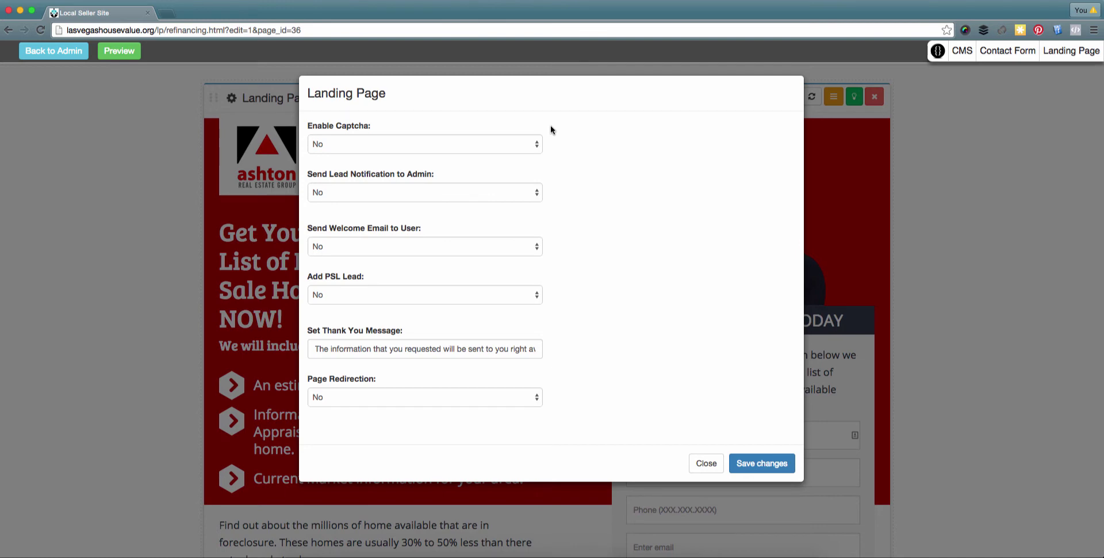
- Set both Enable Captcha and Send Lead Notification to Admin to Yes
left_click(360, 150)
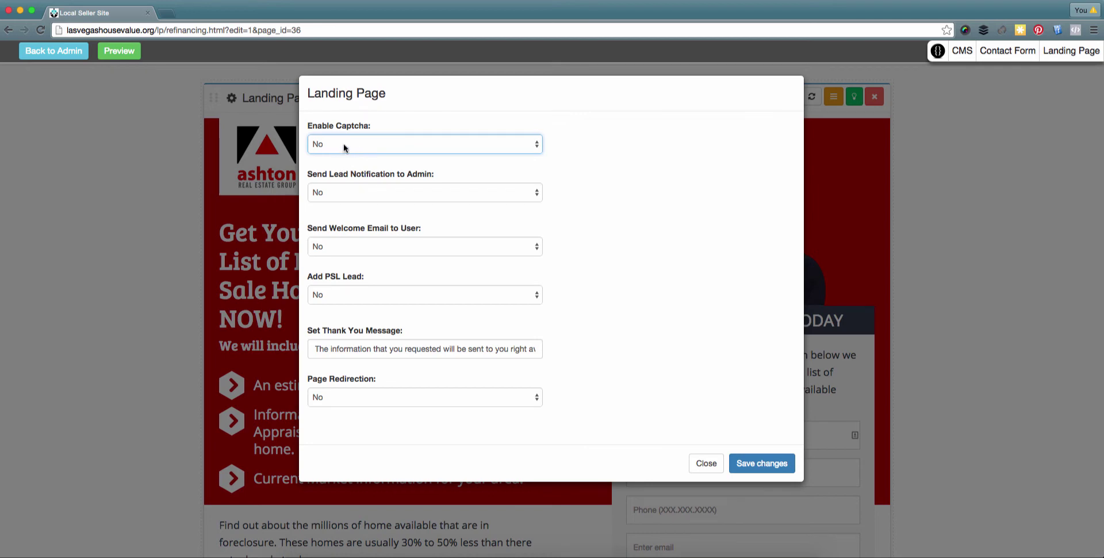
left_click(345, 148)
left_click(342, 155)
left_click(406, 192)
left_click(472, 203)
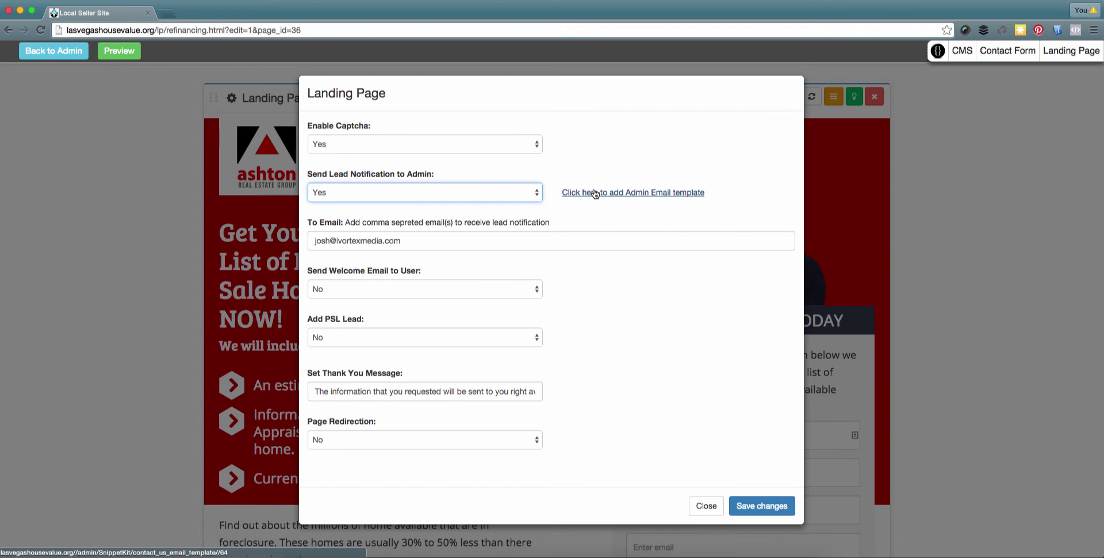
left_click(595, 193)
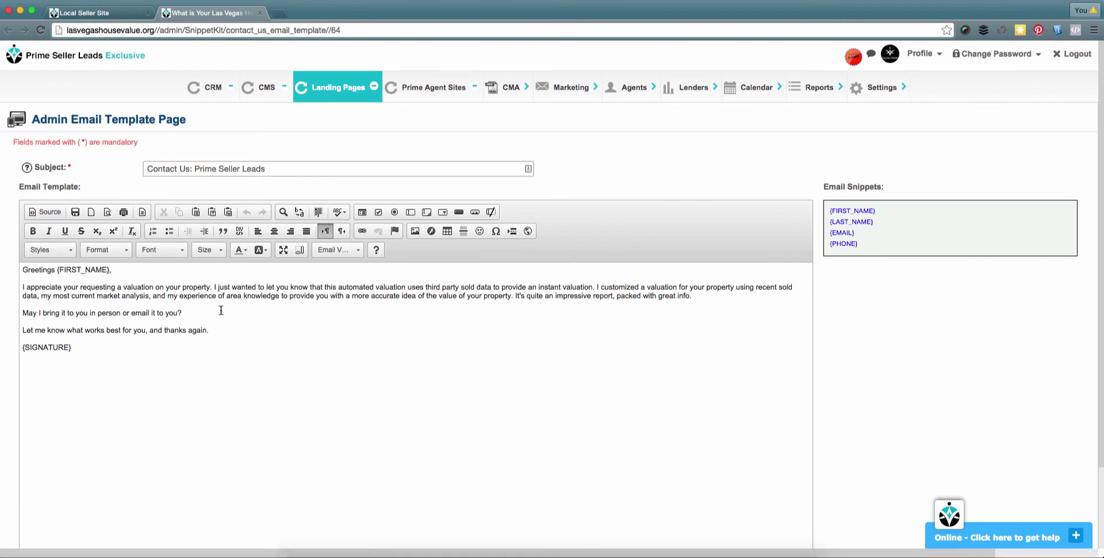
scroll(241, 320, "down", 1)
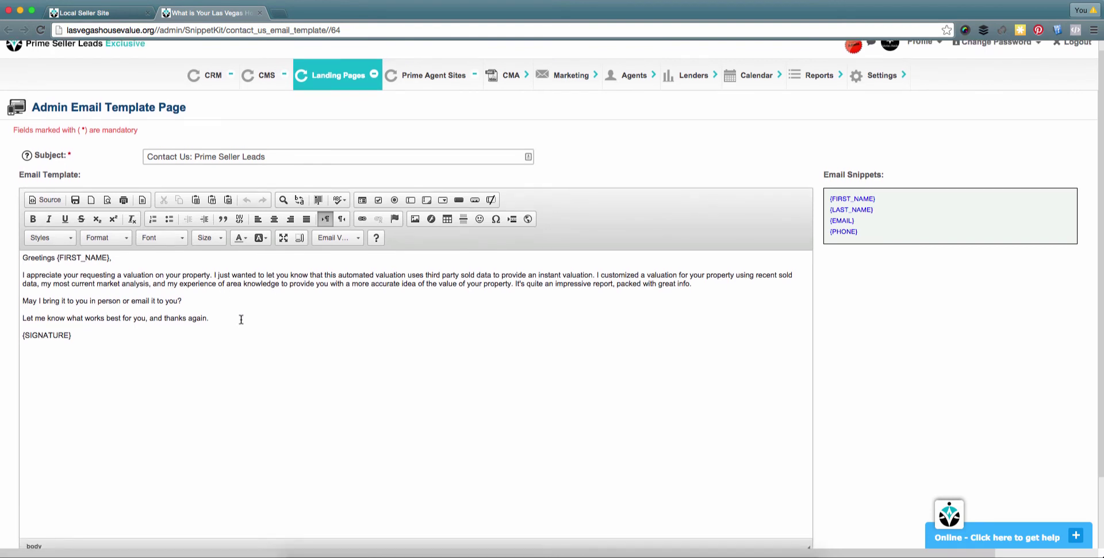
scroll(241, 319, "up", 1)
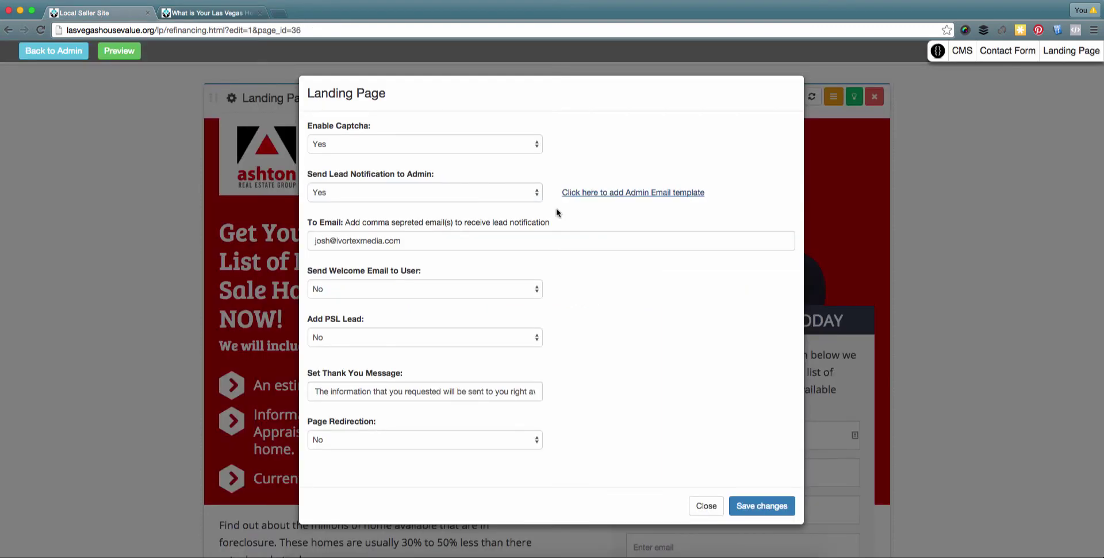
- Append a second recipient e-mail to the To Email field and set Send Welcome Email to User to Yes
left_click(425, 244)
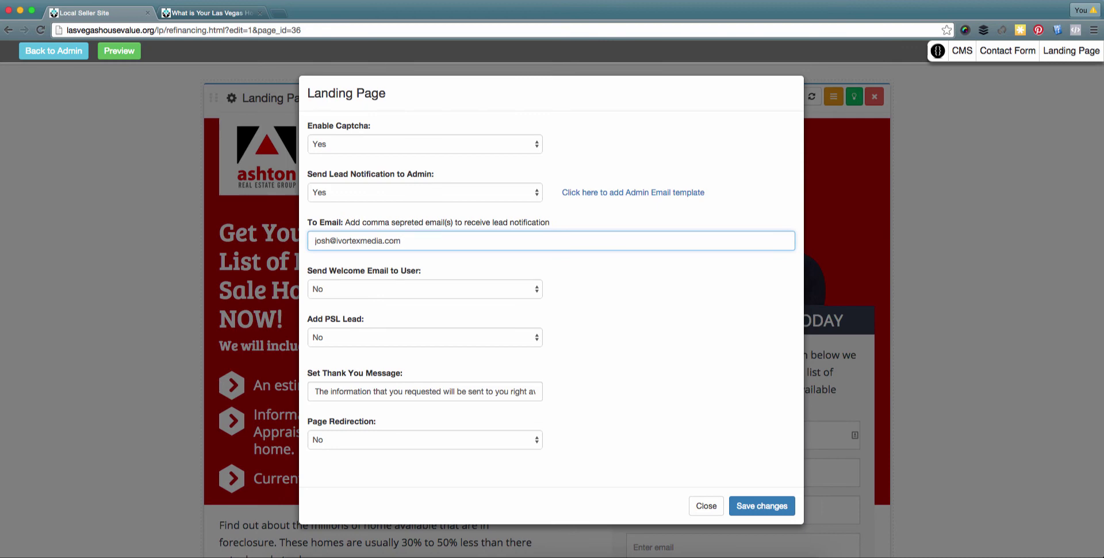
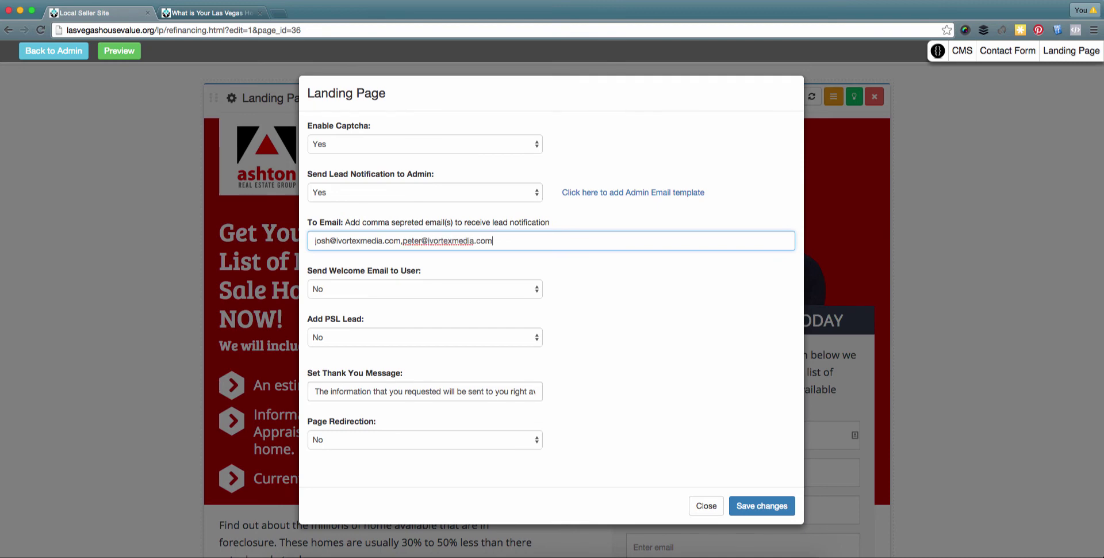
scroll(343, 271, "down", 1)
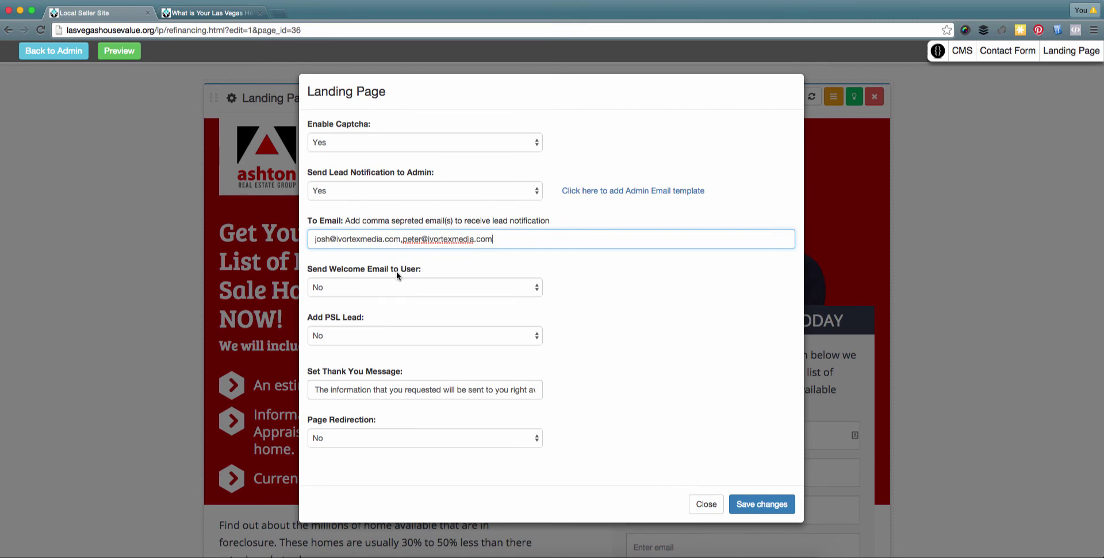
left_click(349, 288)
left_click(345, 296)
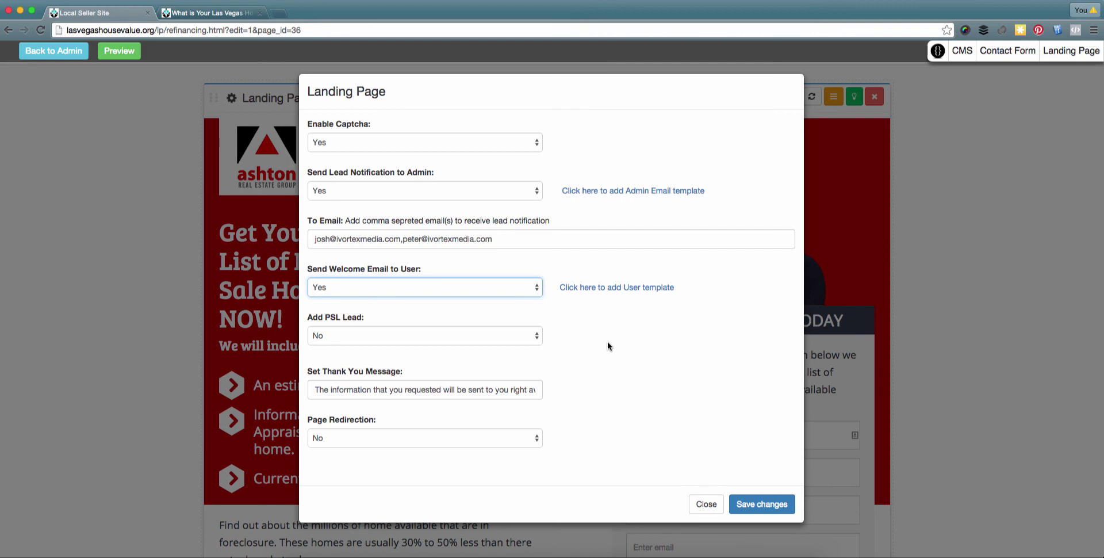
- Set Add PSL Lead to Yes and enter 'refinancing' as the Lead Type
left_click(350, 337)
left_click(350, 346)
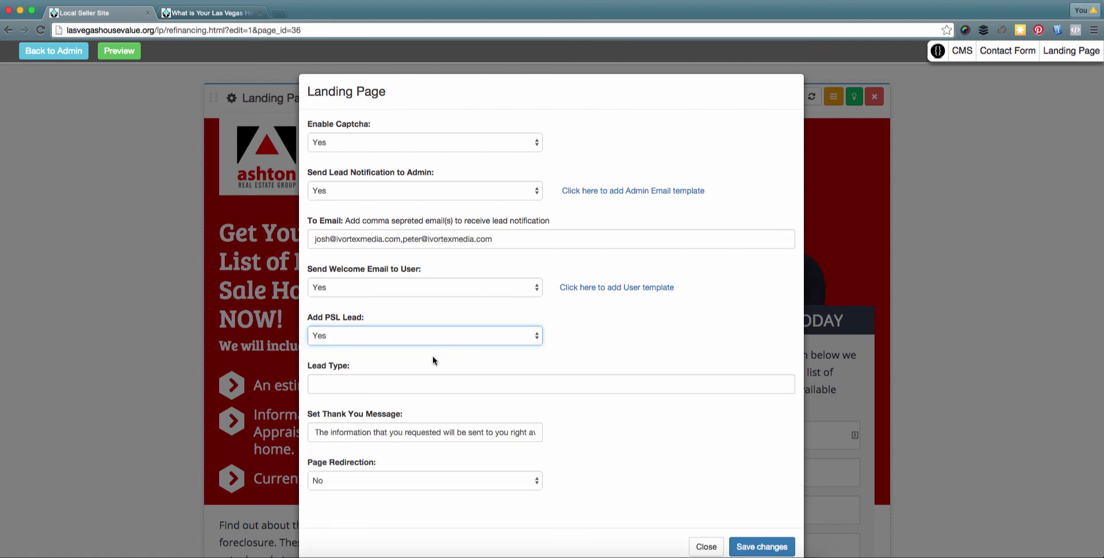
left_click(325, 384)
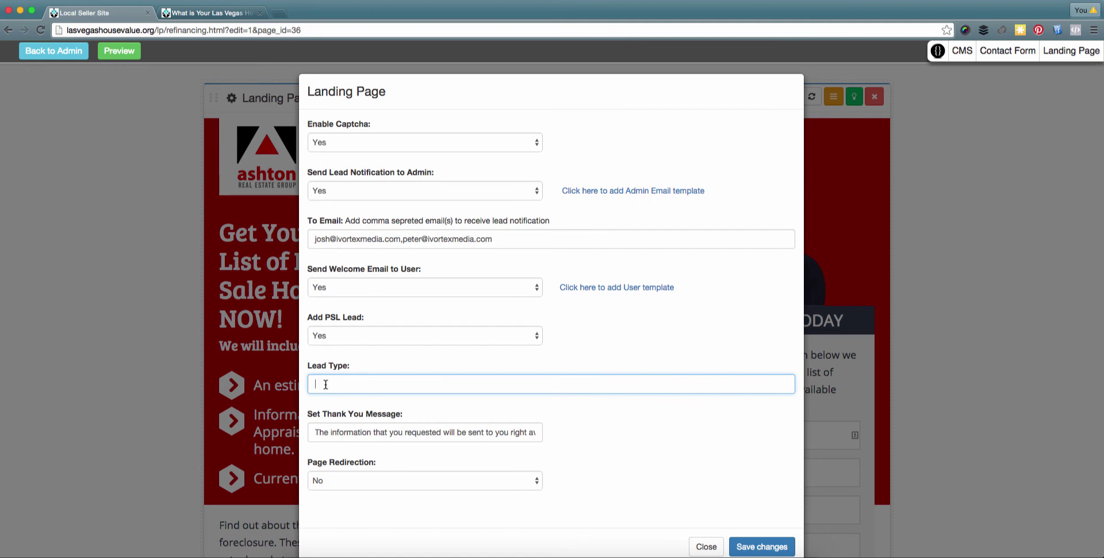
type("refinancing")
scroll(575, 385, "down", 2)
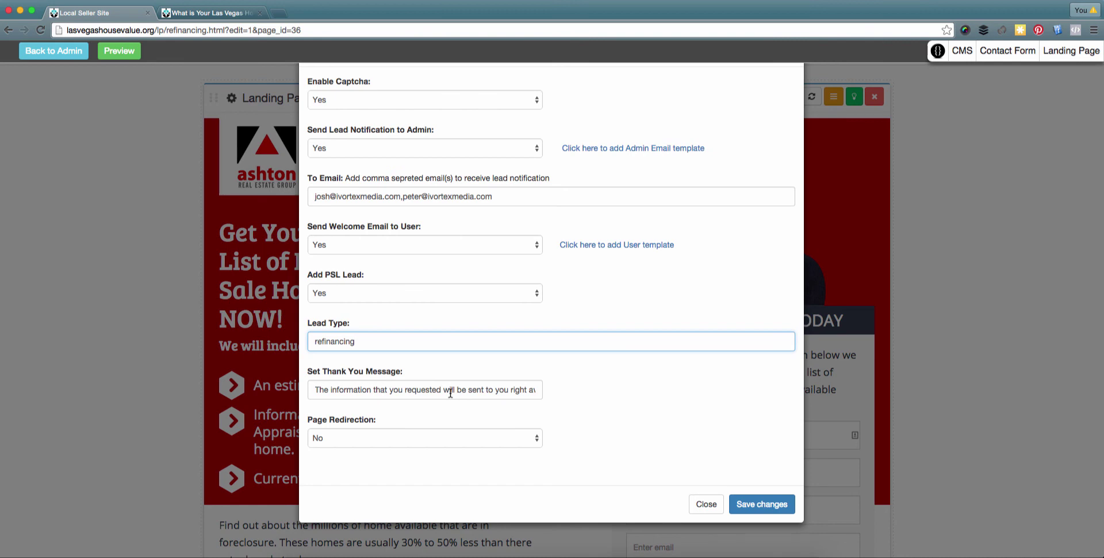
- Leave Page Redirection at No and save the landing page form settings
left_click(404, 437)
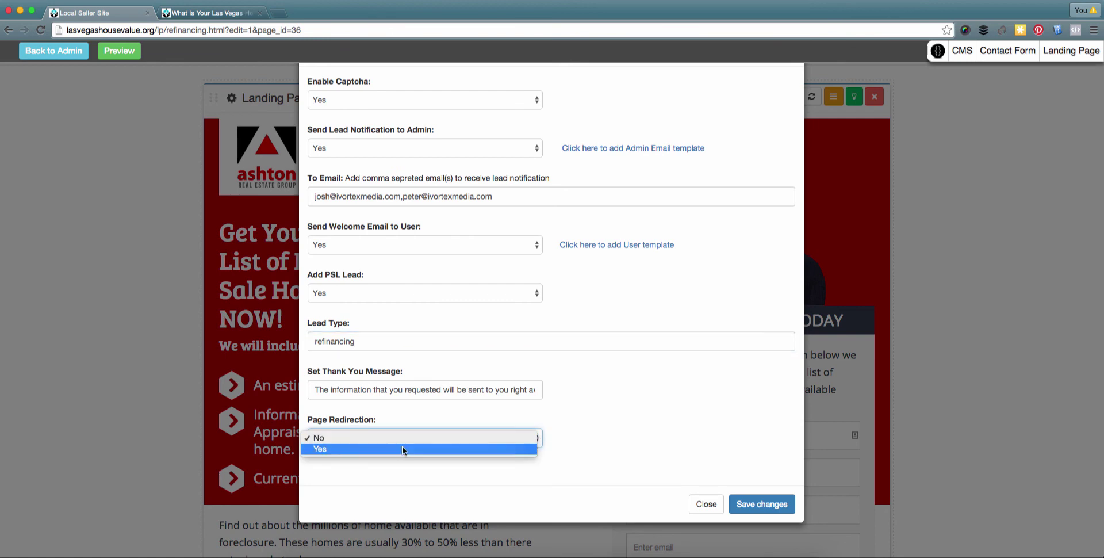
left_click(402, 449)
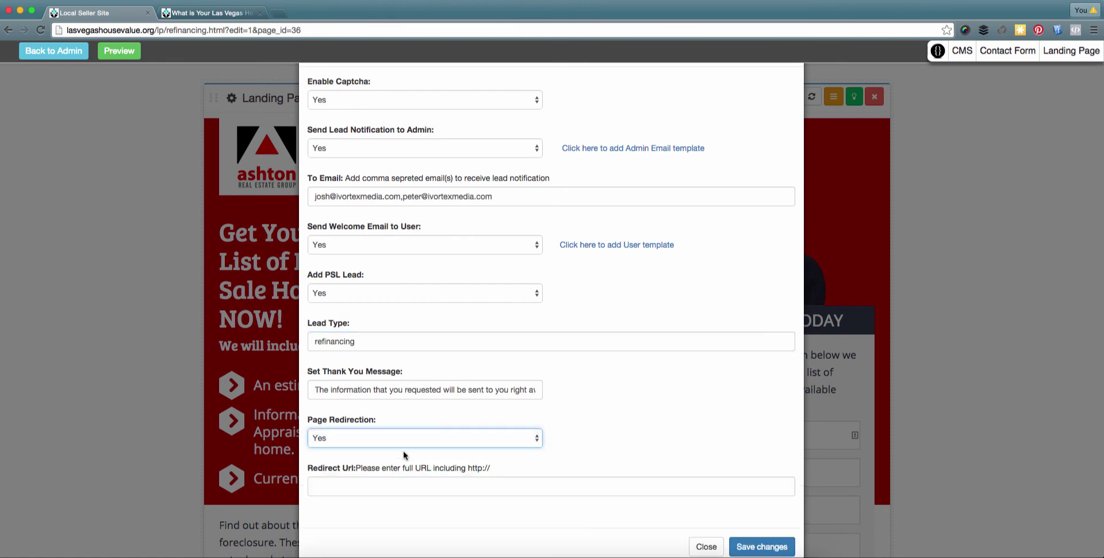
left_click(380, 485)
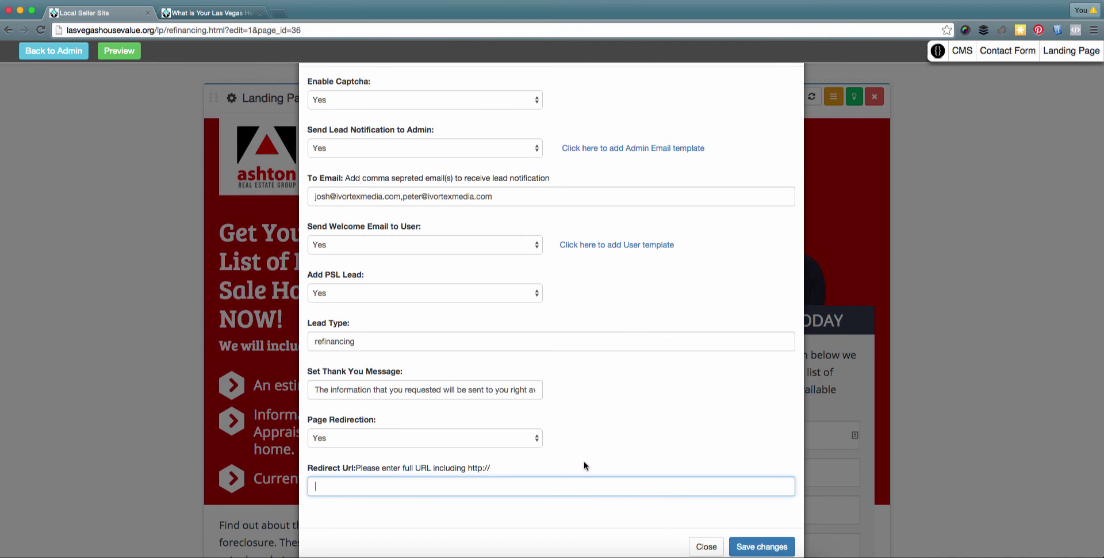
left_click(518, 438)
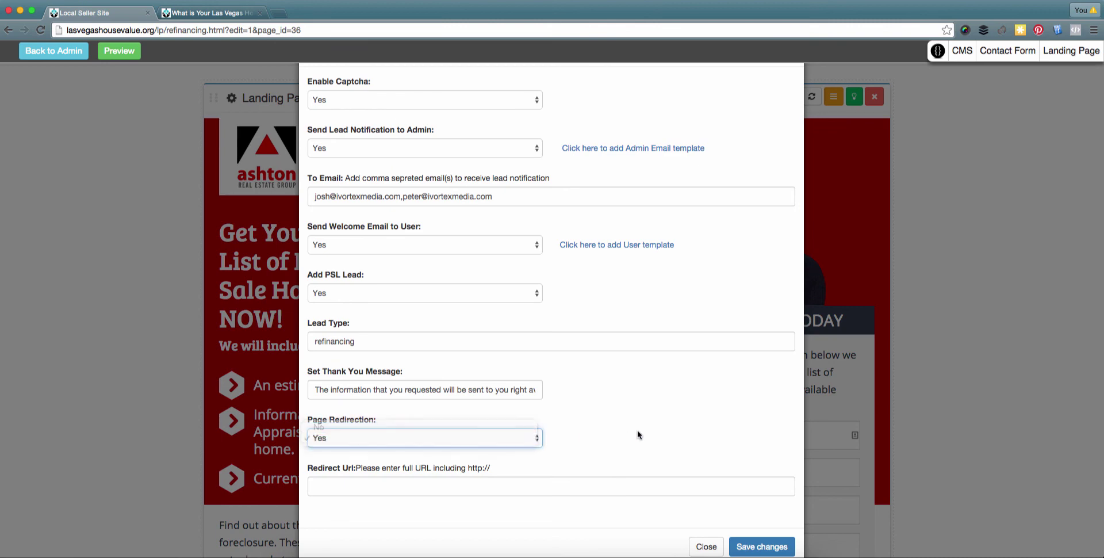
key("Up")
key("Return")
left_click(763, 504)
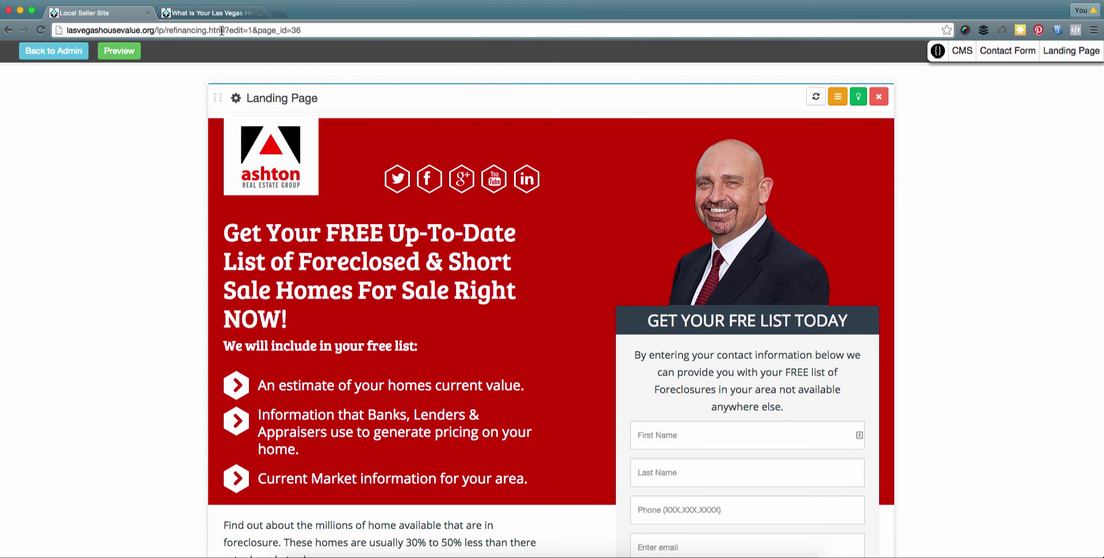
- Load the live refinancing.html page in a new browser tab
left_click_drag(226, 30, 65, 30)
key("ctrl+c")
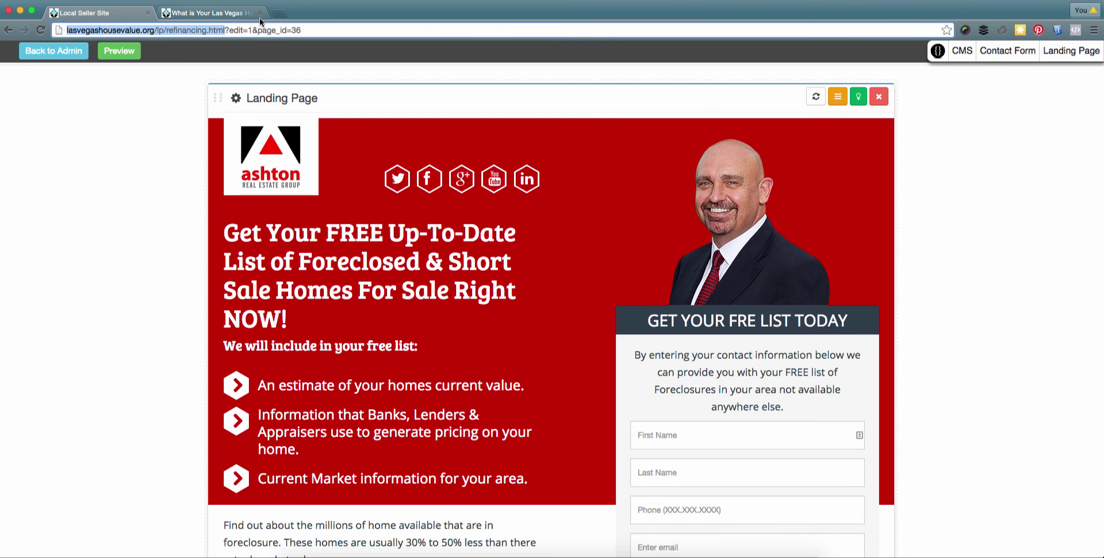
left_click(278, 13)
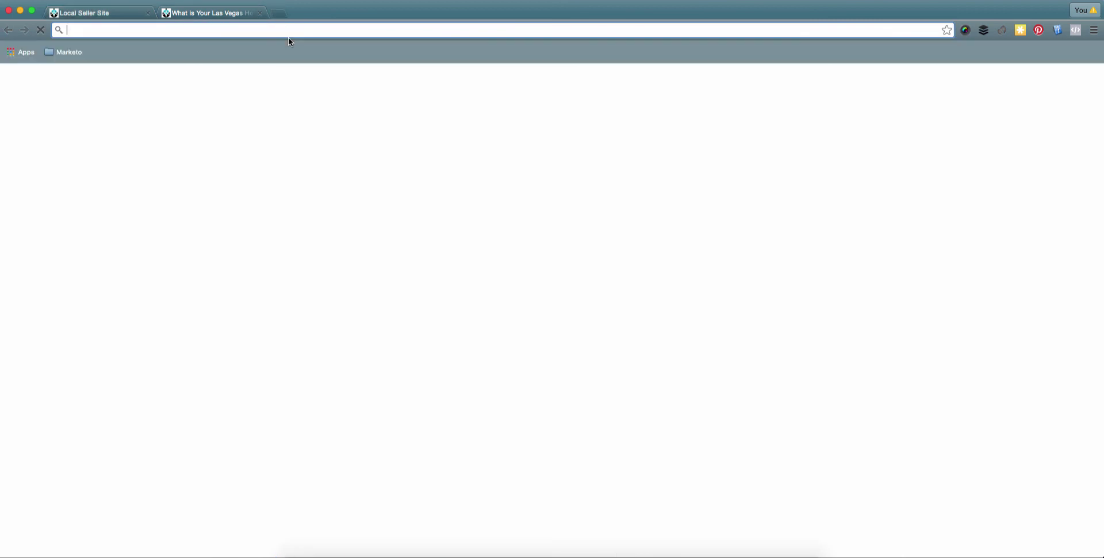
key("ctrl+v")
key("Return")
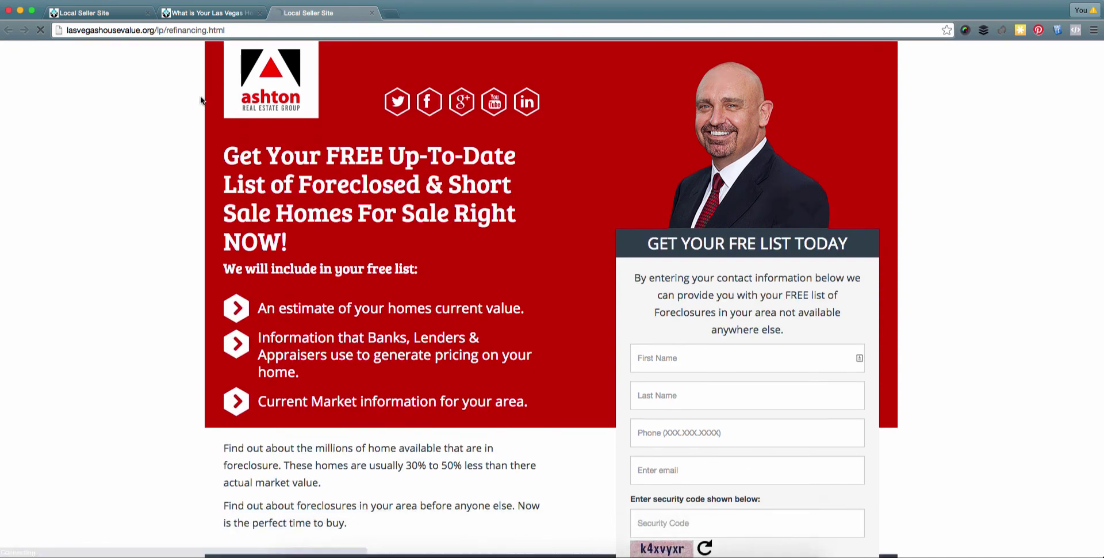
scroll(201, 101, "up", 3)
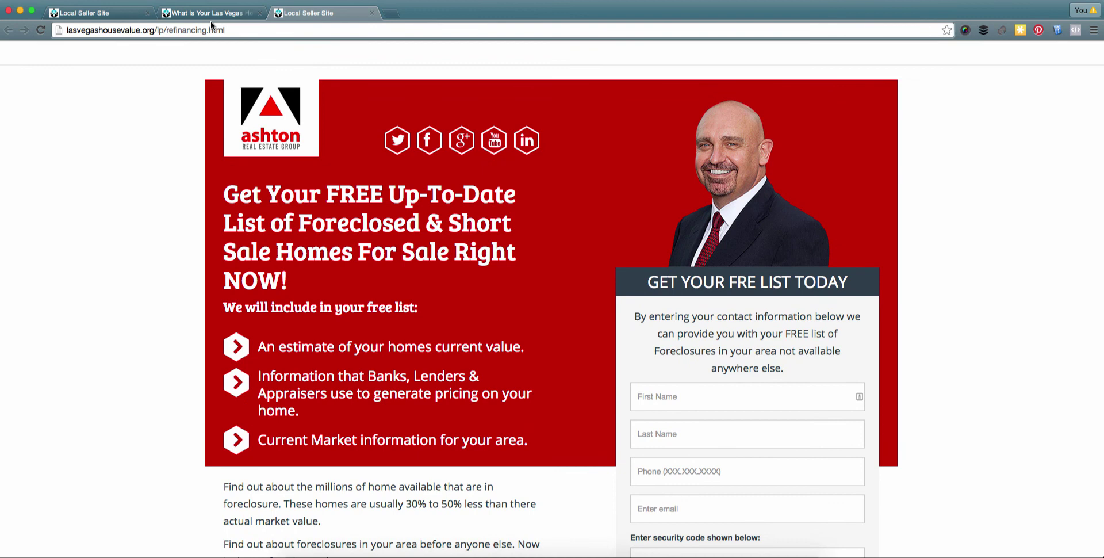